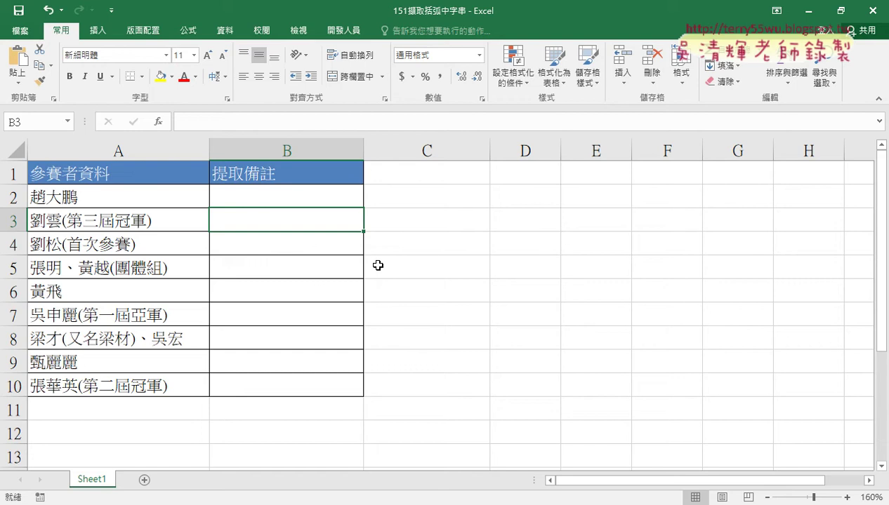
Select cell B3 to hold the new formula
left_click(314, 198)
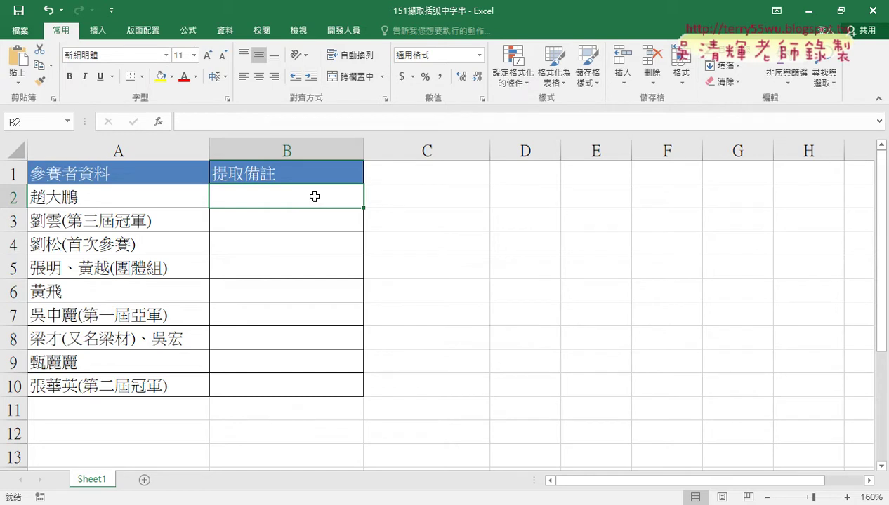
left_click(314, 221)
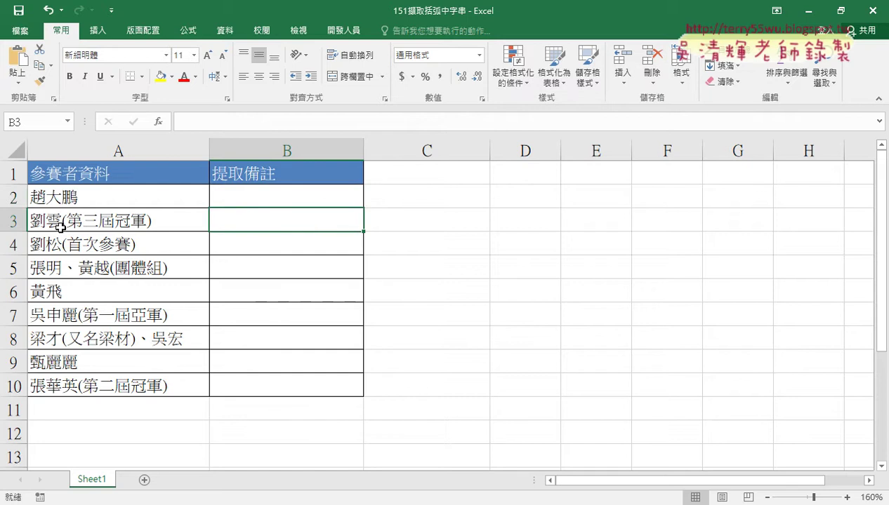
left_click(127, 199)
left_click(250, 197)
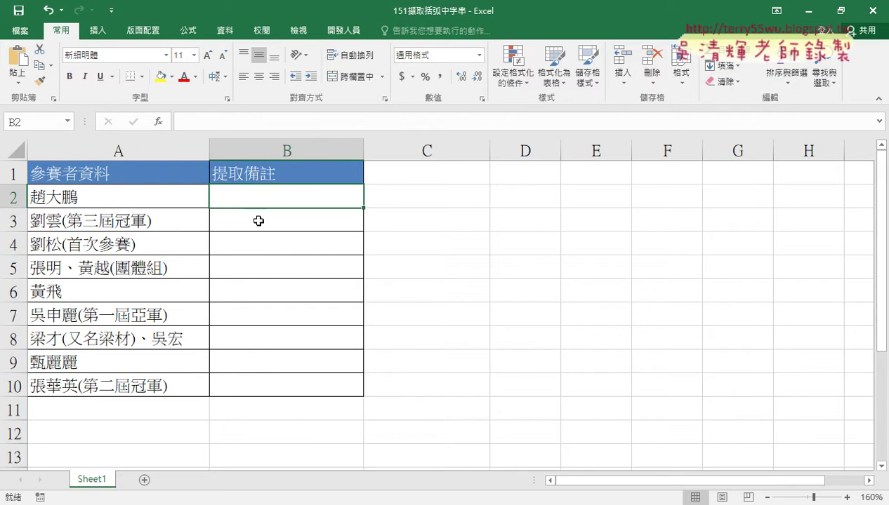
left_click(258, 220)
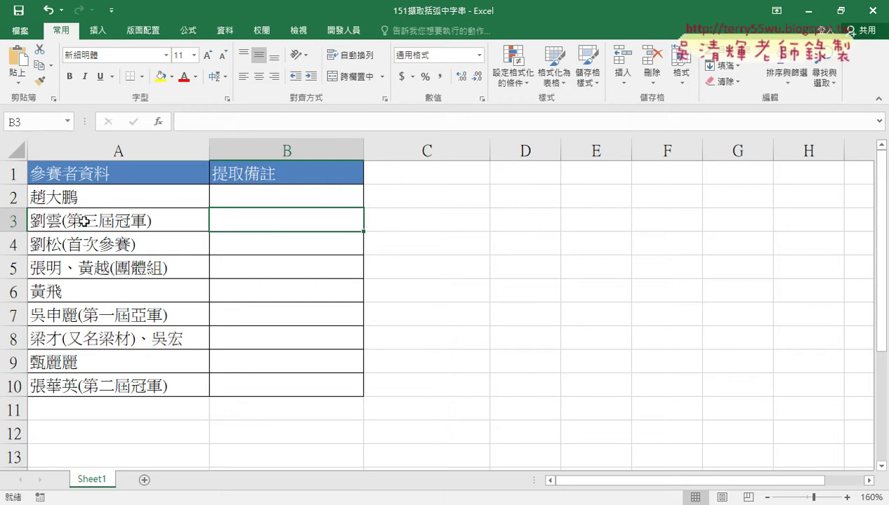
Insert the FIND function from the 文字 (Text) category into B3
left_click(159, 125)
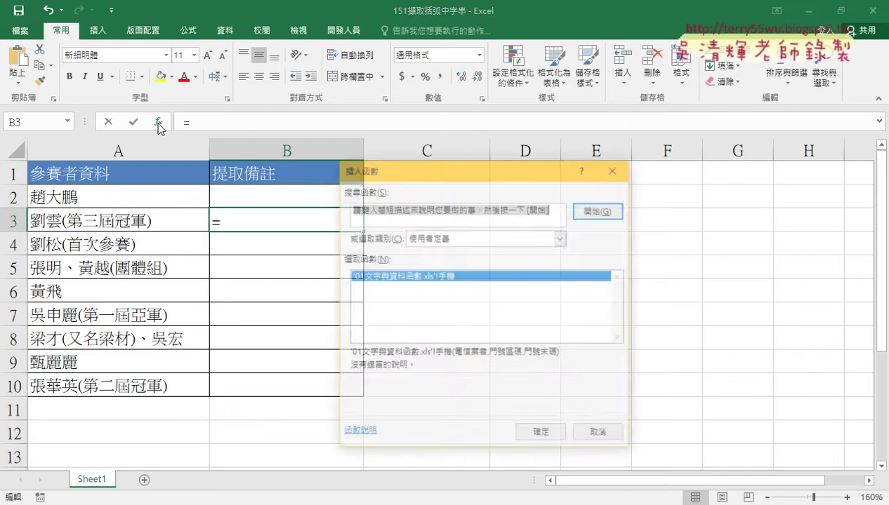
left_click_drag(420, 167, 423, 90)
left_click(446, 161)
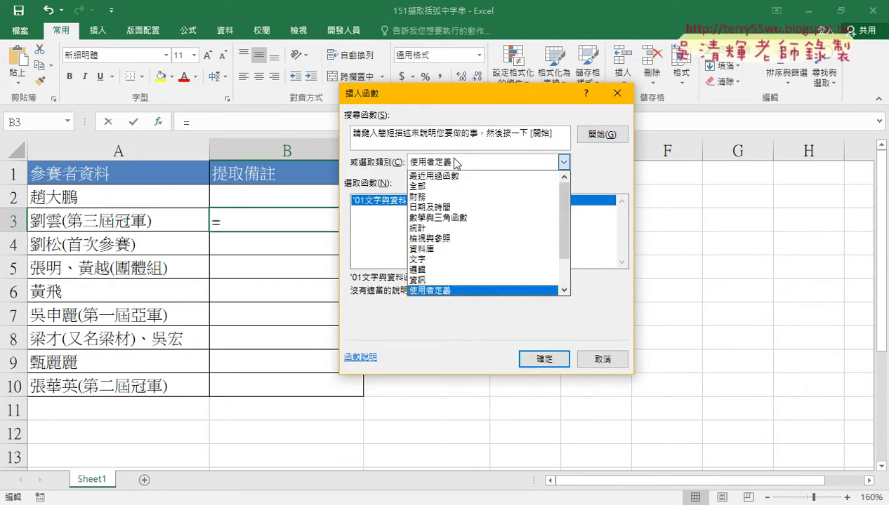
left_click(453, 259)
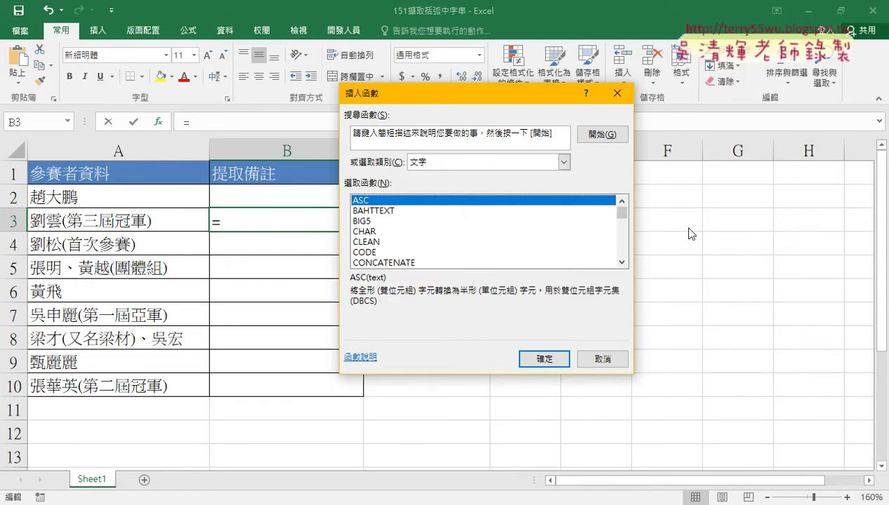
mouse_move(622, 214)
left_mouse_down()
mouse_move(624, 230)
mouse_move(623, 223)
left_mouse_up()
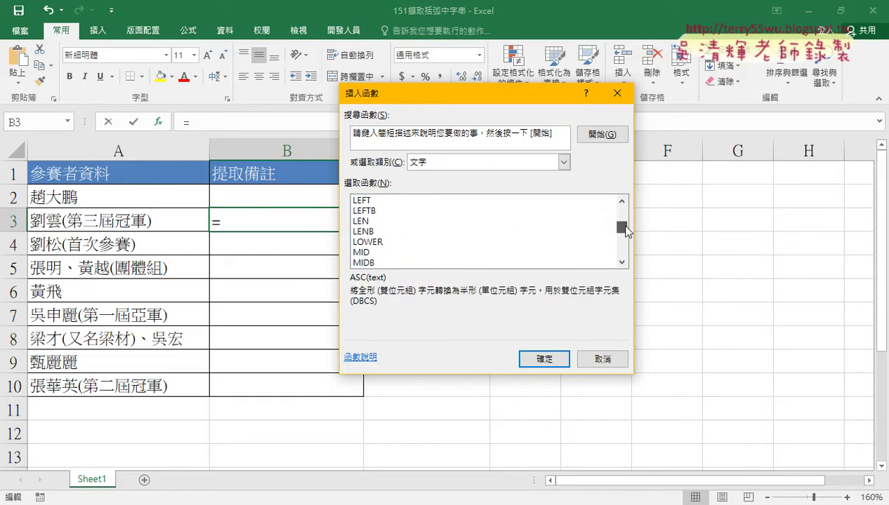
left_click(377, 211)
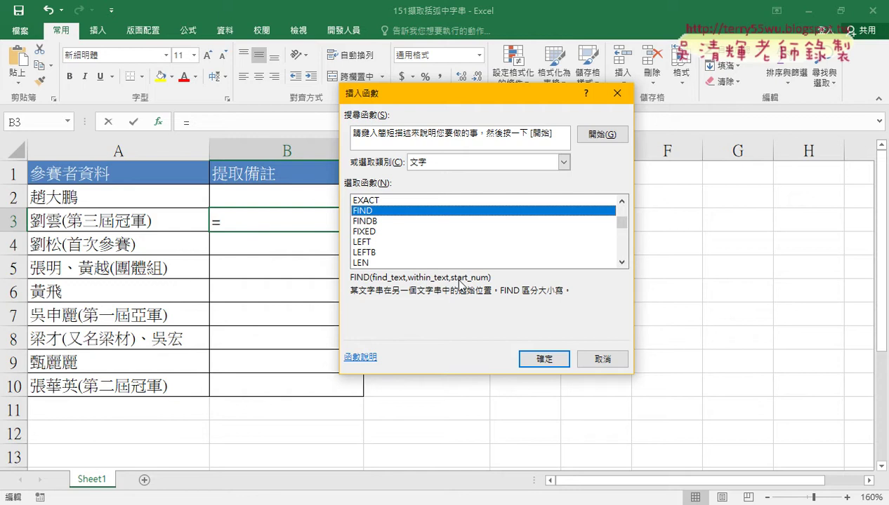
left_click(541, 360)
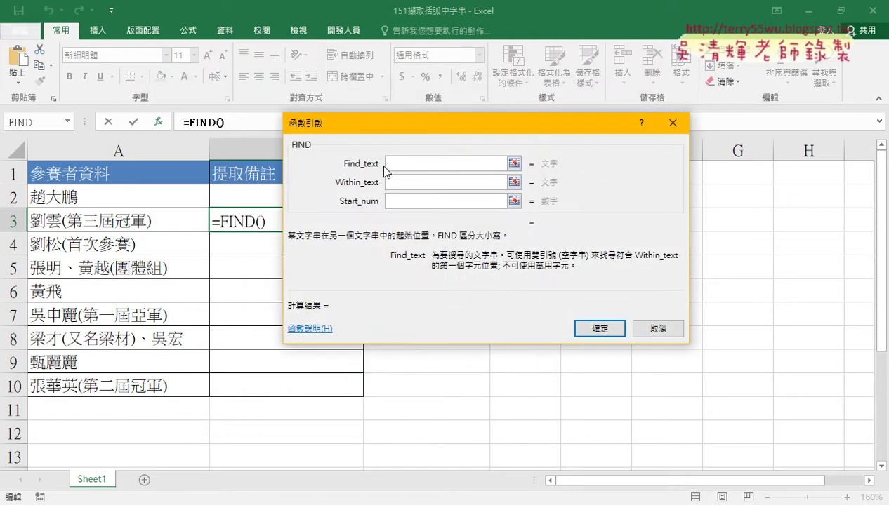
Set FIND's Find_text to "(" and Within_text to A3
left_click(397, 181)
left_click(398, 166)
type("(")
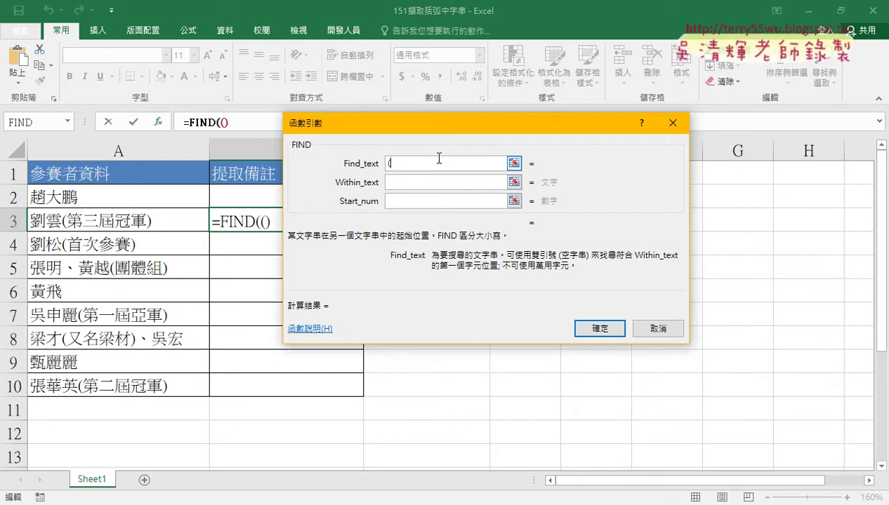
left_click(405, 181)
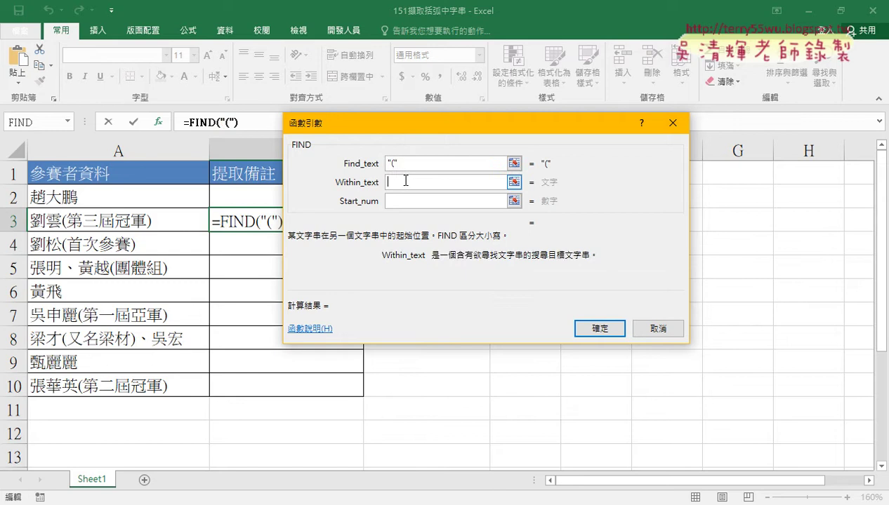
left_click(395, 163)
left_click_drag(397, 163, 379, 167)
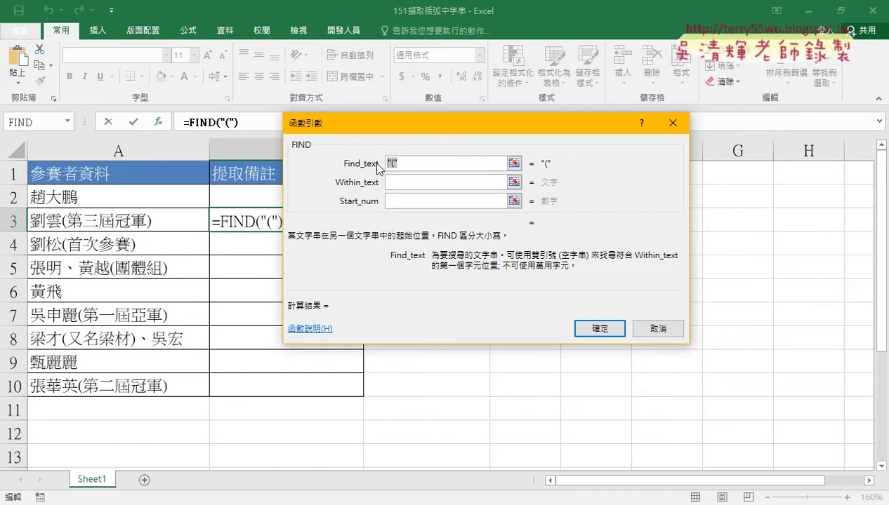
left_click(412, 184)
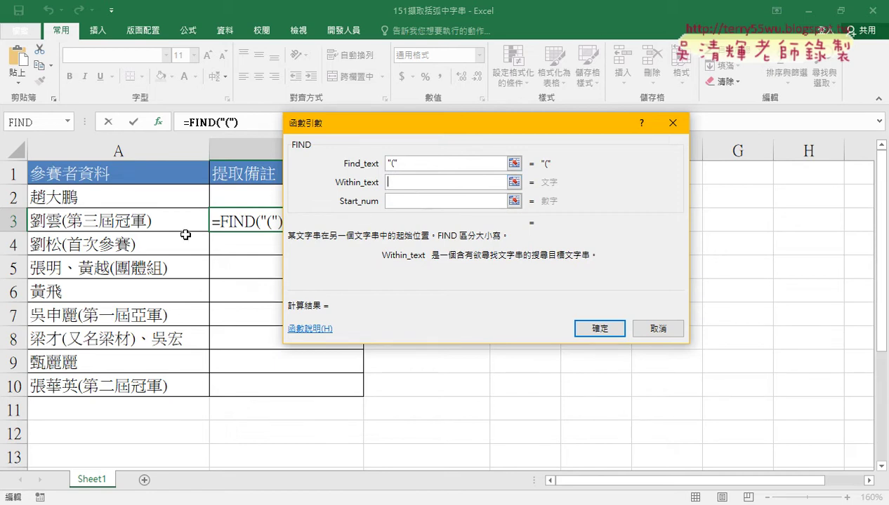
left_click(160, 221)
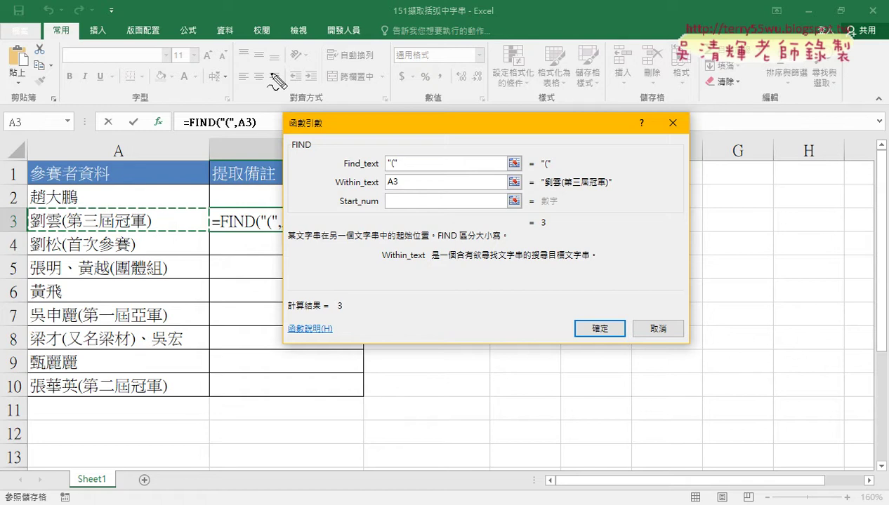
Annotate the parenthesis, A3, result 3 and Start_num label, then clear the marks
mouse_move(543, 170)
left_mouse_down()
mouse_move(580, 188)
mouse_move(562, 237)
mouse_move(544, 244)
left_mouse_up()
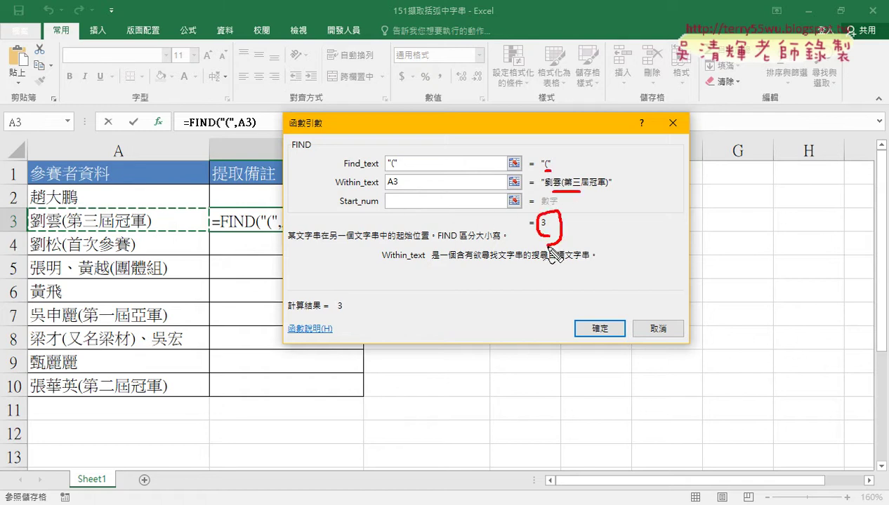
mouse_move(619, 279)
left_mouse_down()
mouse_move(563, 229)
mouse_move(579, 233)
left_mouse_up()
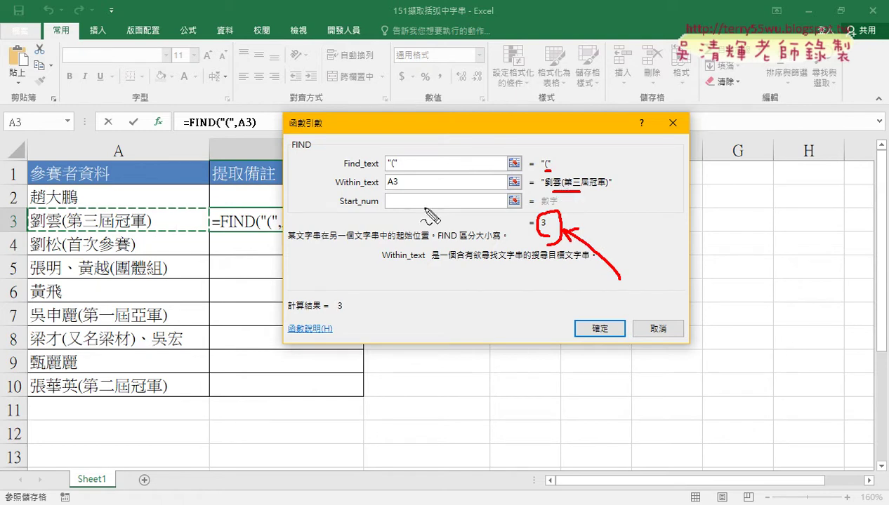
left_click_drag(342, 208, 377, 208)
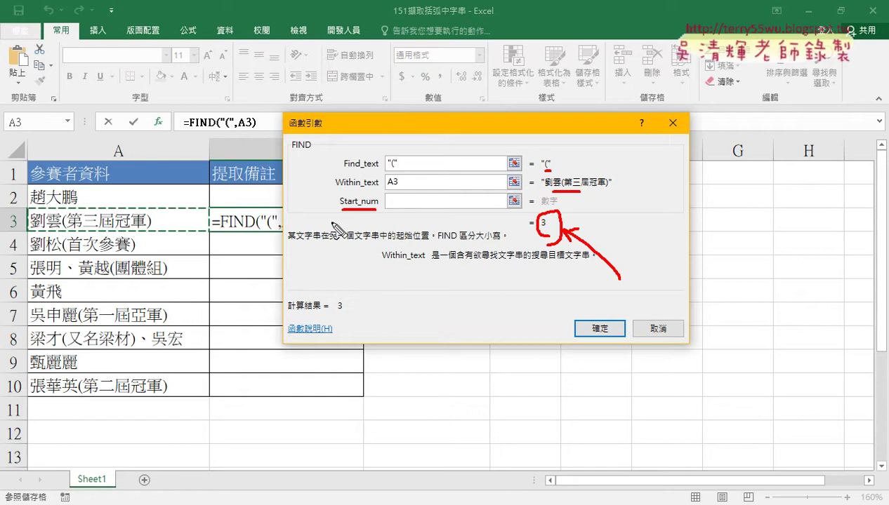
key("Escape")
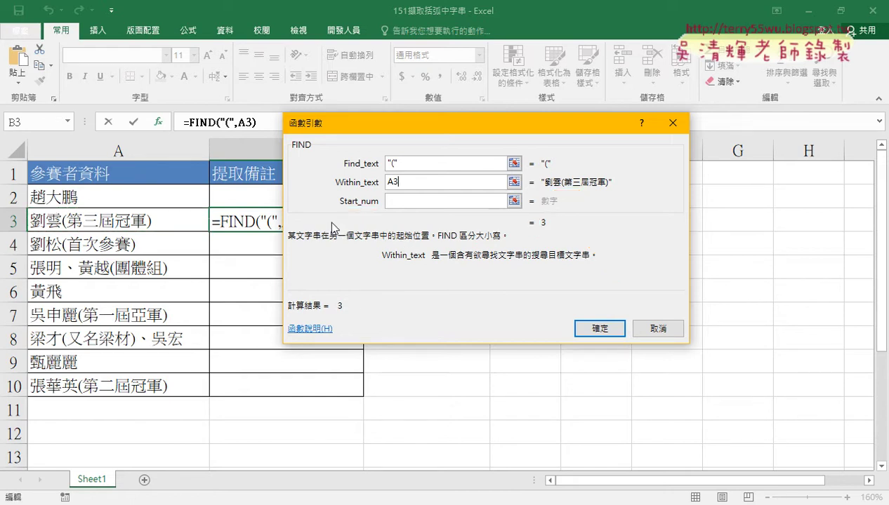
Confirm the FIND formula, then cut FIND("(",A3) out of B3's formula bar
left_click(597, 329)
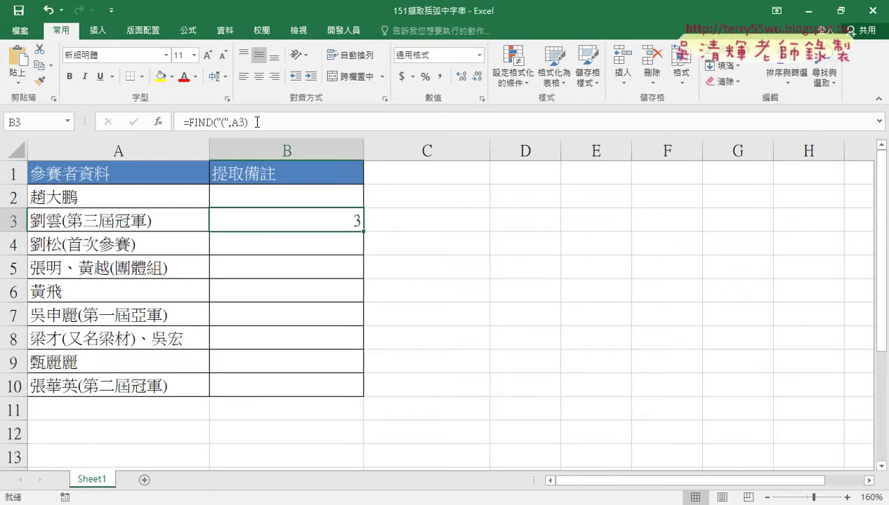
left_click_drag(249, 123, 191, 122)
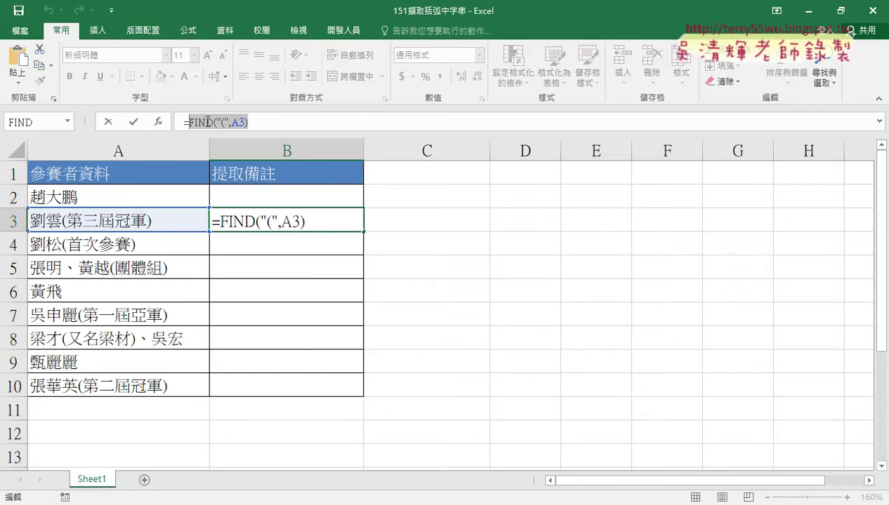
right_click(207, 121)
left_click(224, 130)
Select MID in the function chooser list
left_click(159, 123)
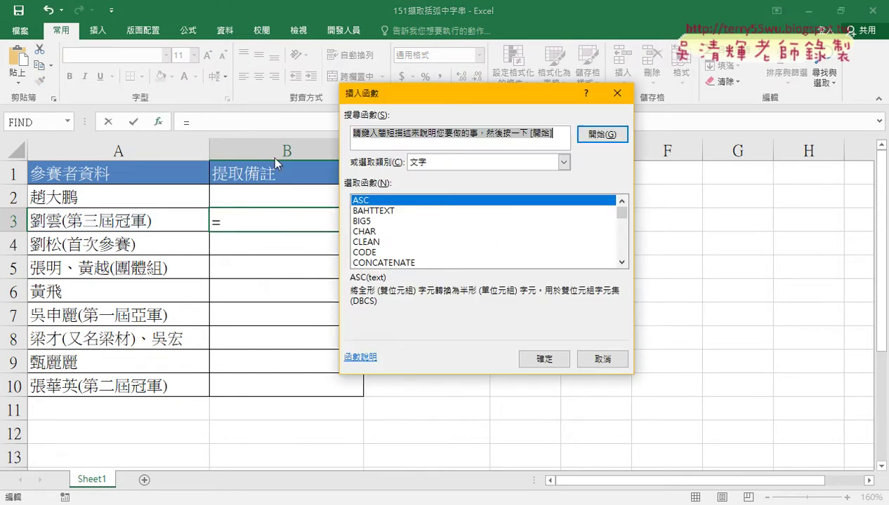
scroll(600, 233, "down", 2)
scroll(600, 233, "down", 2)
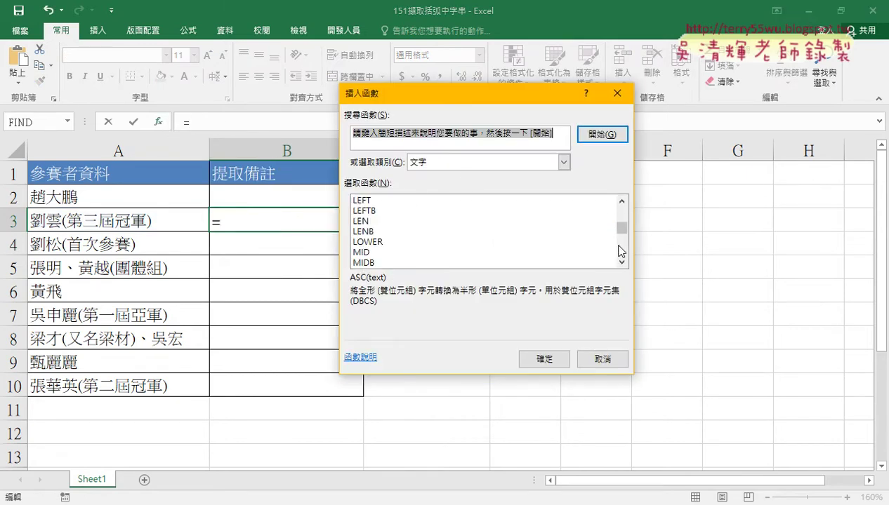
left_click(368, 252)
Set MID's Text to A3 and Start_num to FIND("(",A3)+1
left_click(544, 359)
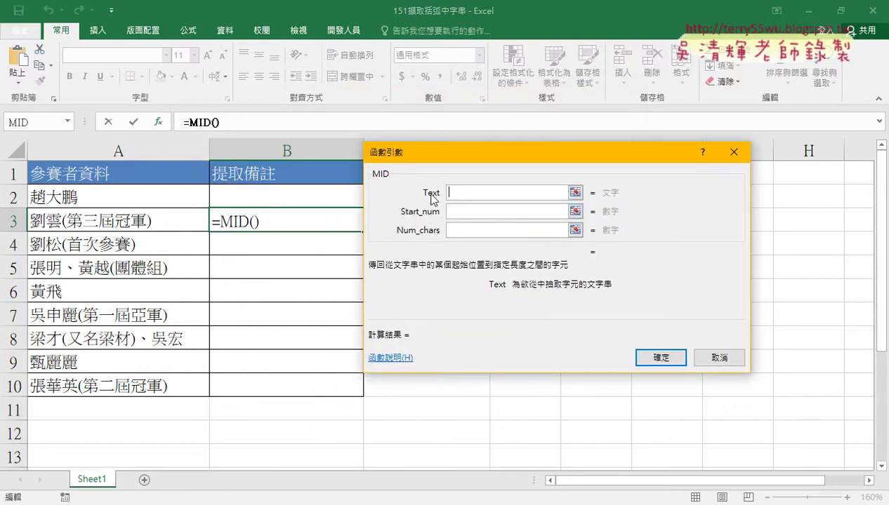
left_click(120, 223)
left_click(470, 211)
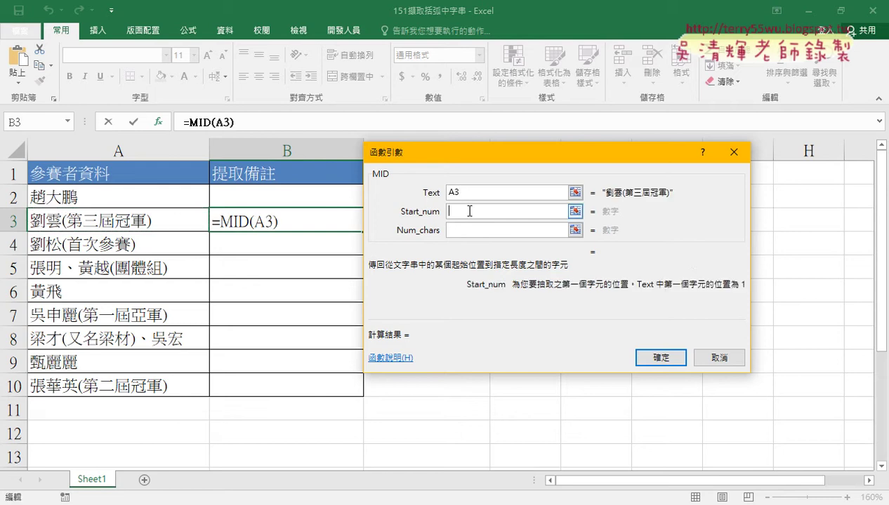
right_click(470, 212)
left_click(488, 251)
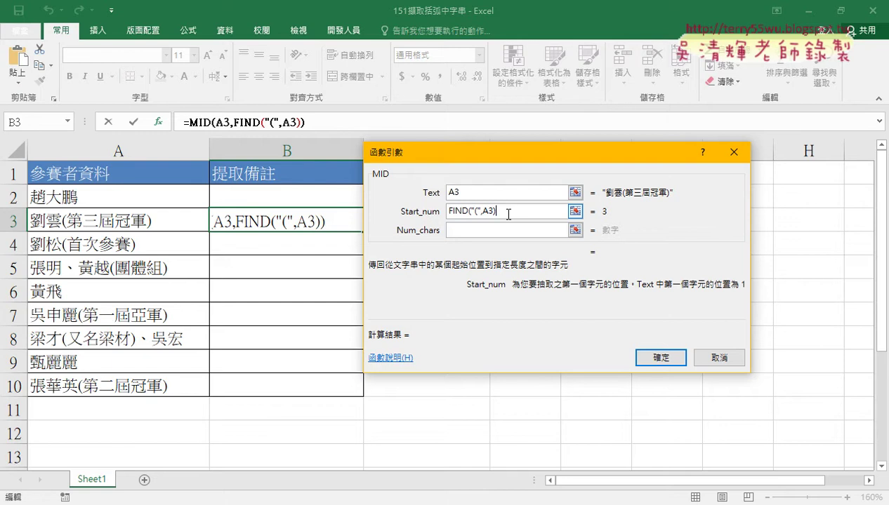
type("+1")
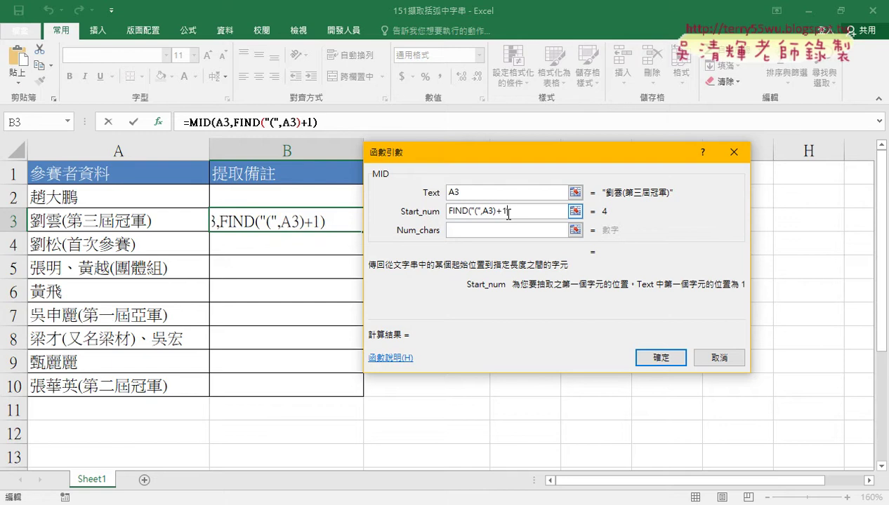
left_click(491, 230)
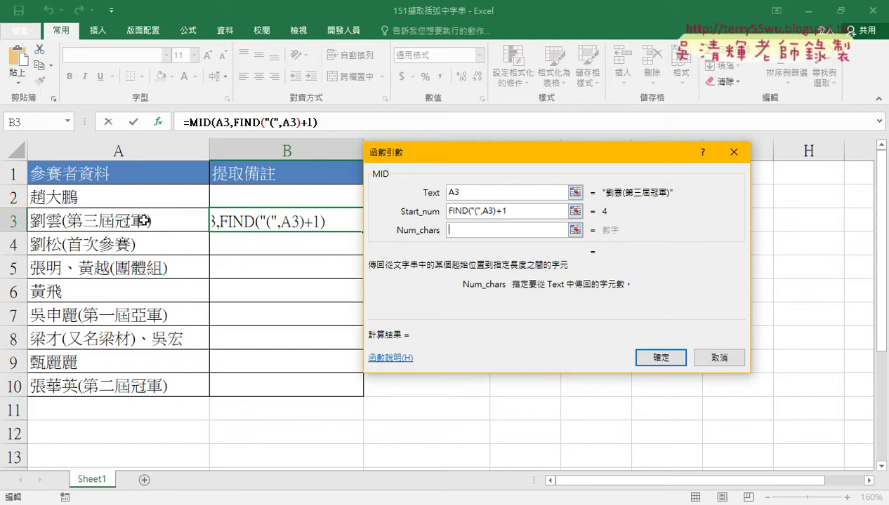
Paste FIND into Num_chars and change its search character to ")"
right_click(498, 230)
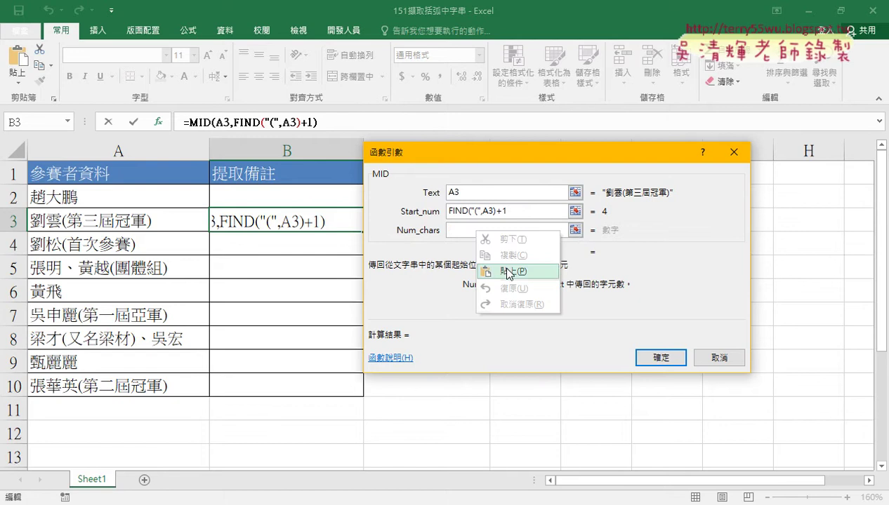
left_click(520, 274)
left_click(474, 231)
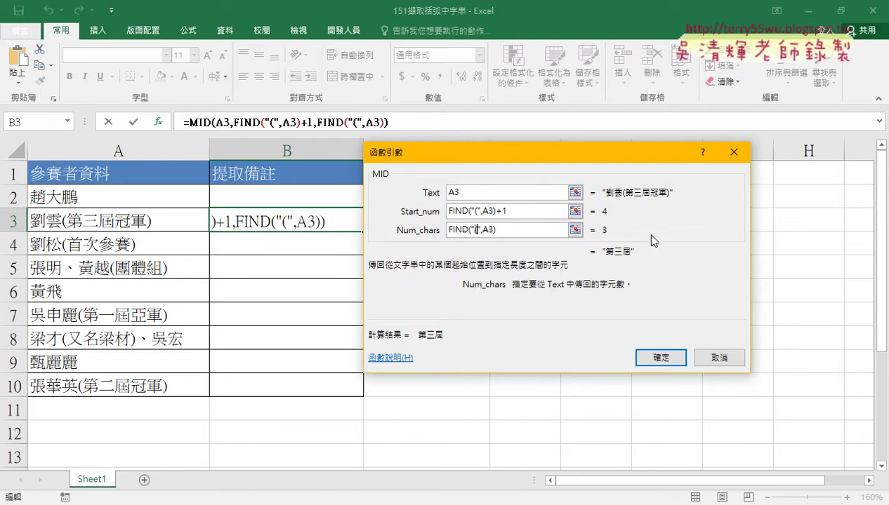
key("BackSpace")
type(")")
Complete Num_chars as FIND(")",A3)-FIND("(",A3)-1 and confirm the MID formula
left_click(532, 230)
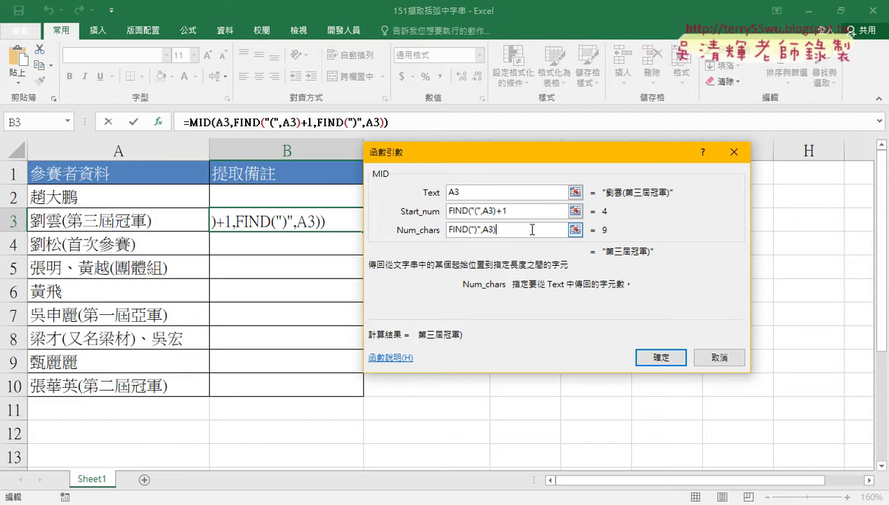
type("-")
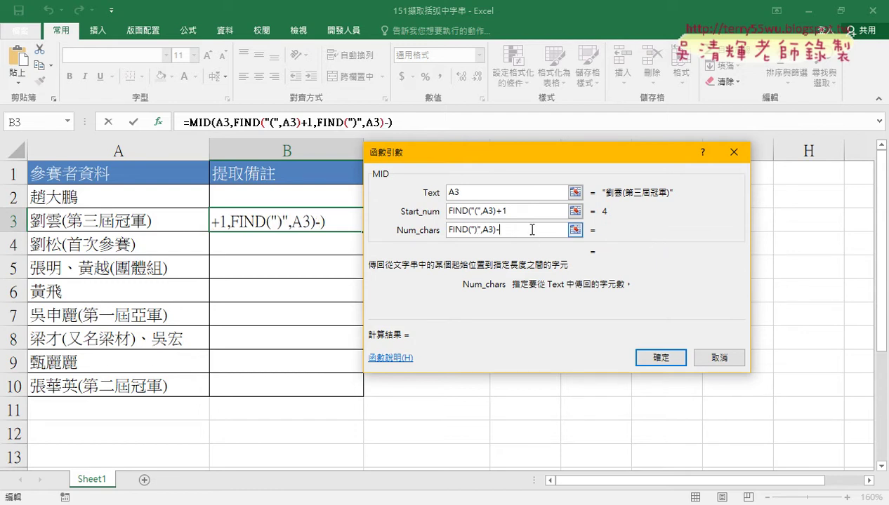
key("ctrl+v")
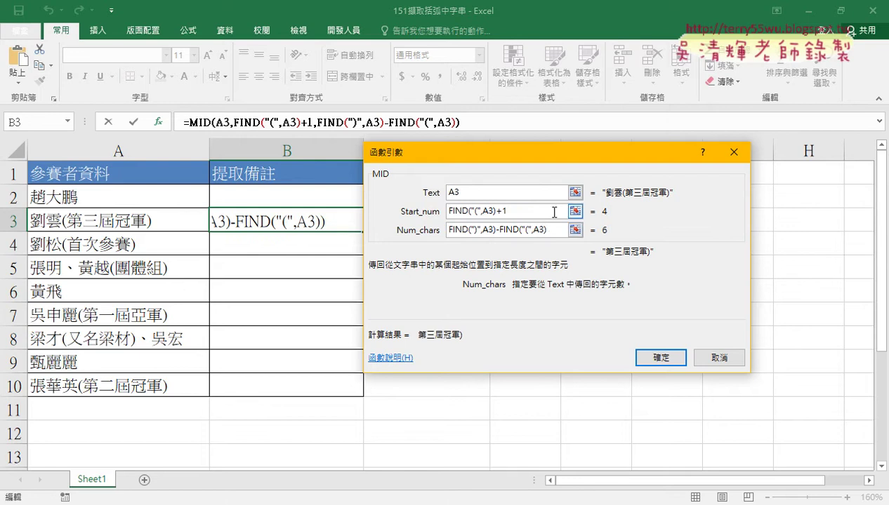
left_click(551, 211)
left_click(560, 234)
type("-1")
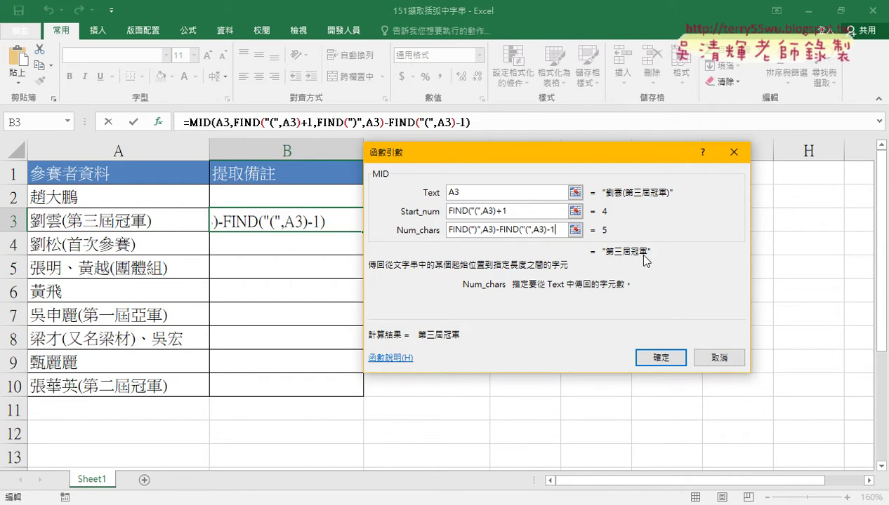
left_click(659, 364)
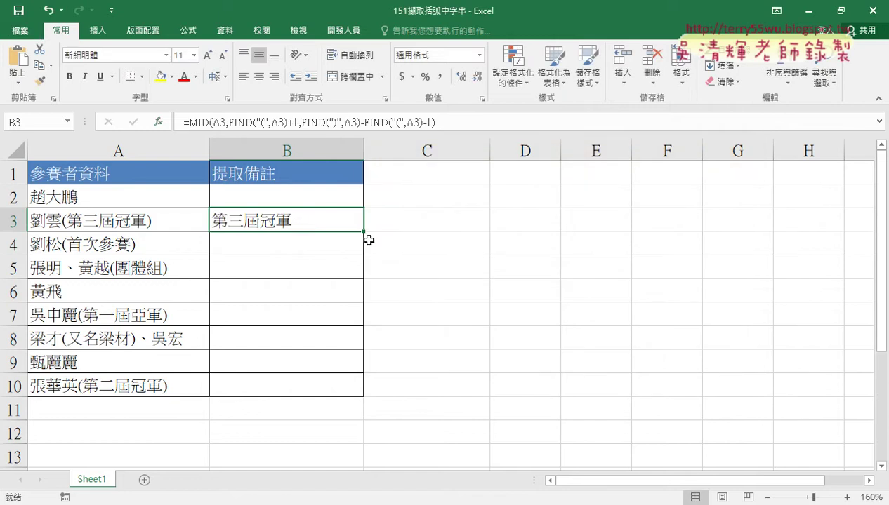
Fill B3's formula down to B10 and select the #VALUE! error in B6
left_click_drag(364, 233, 366, 394)
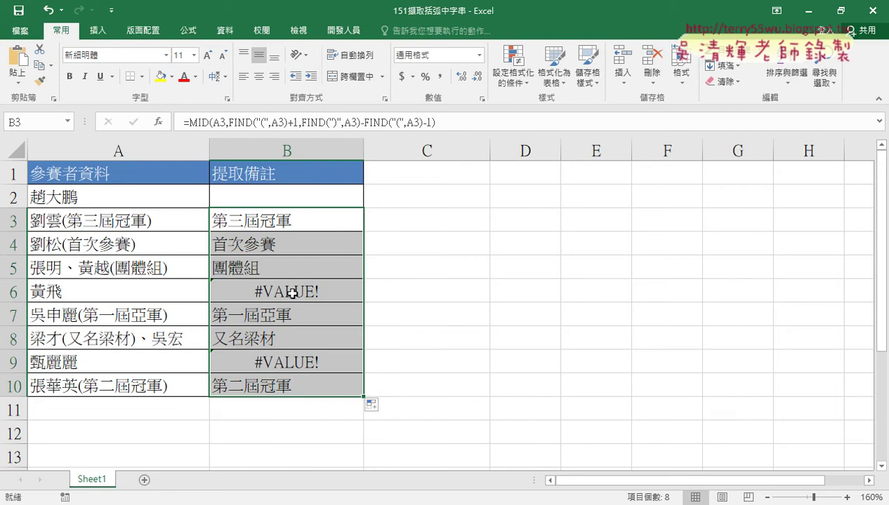
left_click(321, 295)
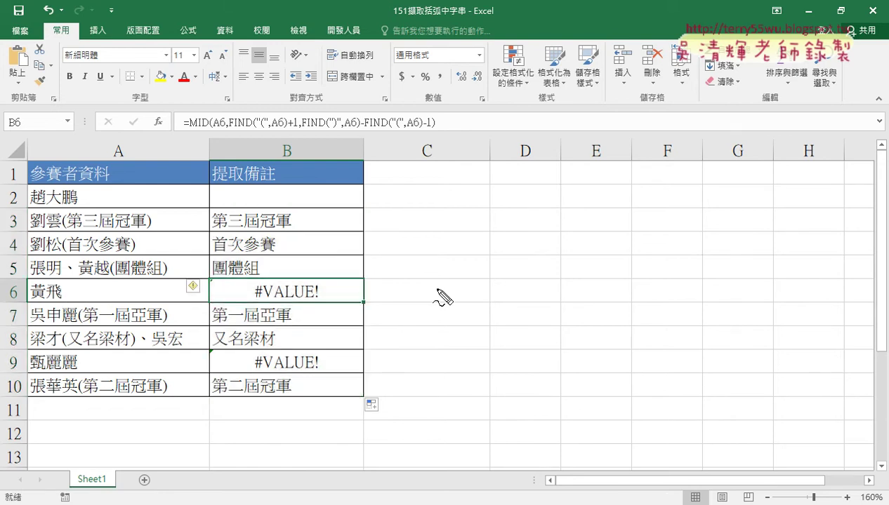
Annotate the #VALUE! error on screen, then clear the marks
mouse_move(428, 244)
left_mouse_down()
mouse_move(469, 248)
mouse_move(447, 261)
left_mouse_up()
left_click_drag(461, 229, 459, 264)
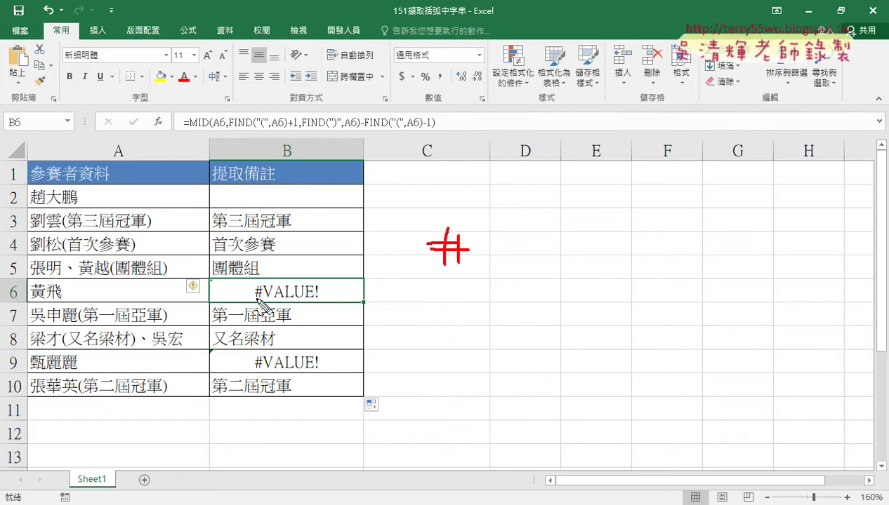
left_click_drag(253, 299, 266, 298)
left_click_drag(273, 300, 309, 299)
left_click_drag(305, 315, 318, 313)
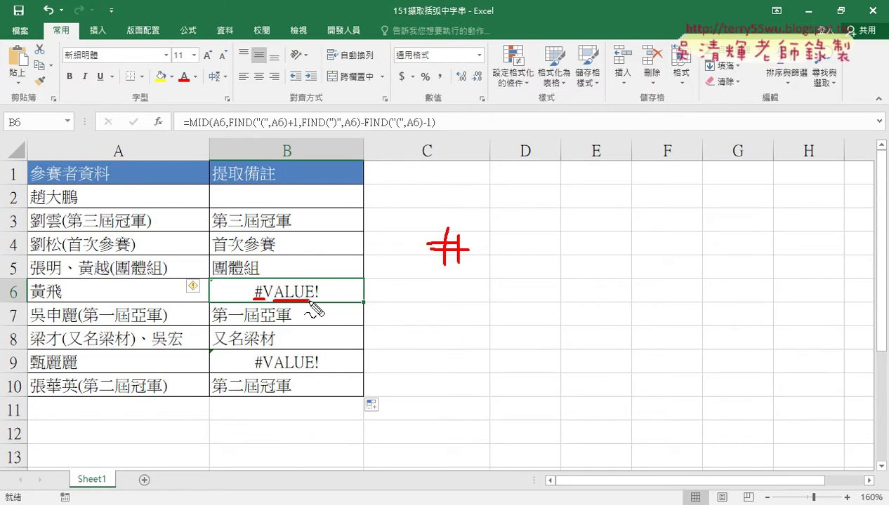
key("Escape")
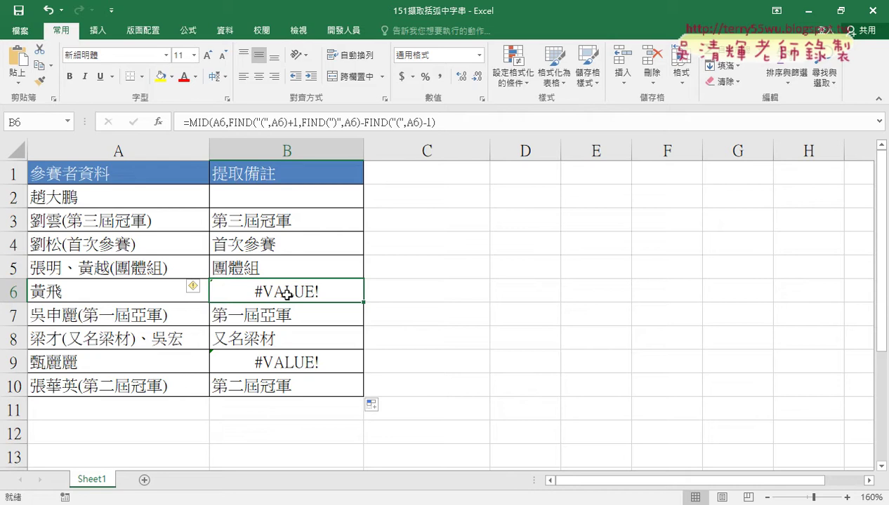
Cut the whole MID formula out of B3, leaving only "="
left_click(273, 220)
double_click(191, 121)
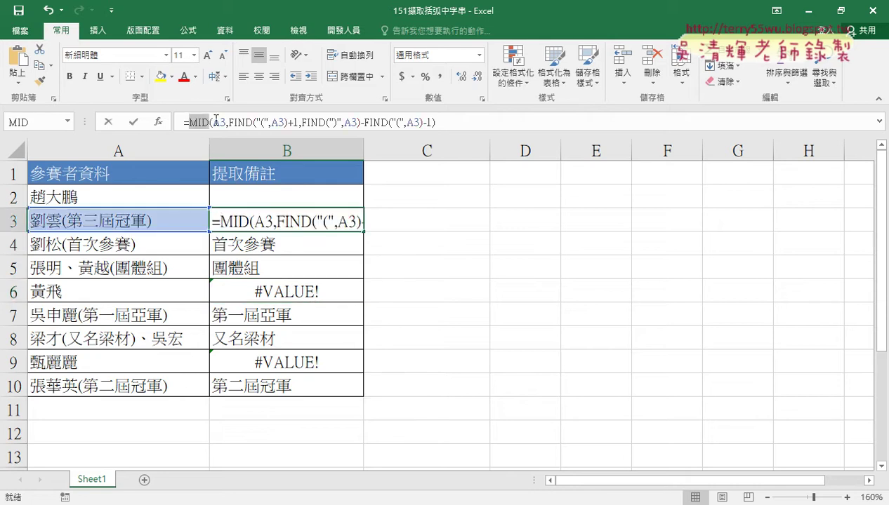
left_click_drag(216, 121, 446, 121)
key("ctrl+c")
right_click(414, 123)
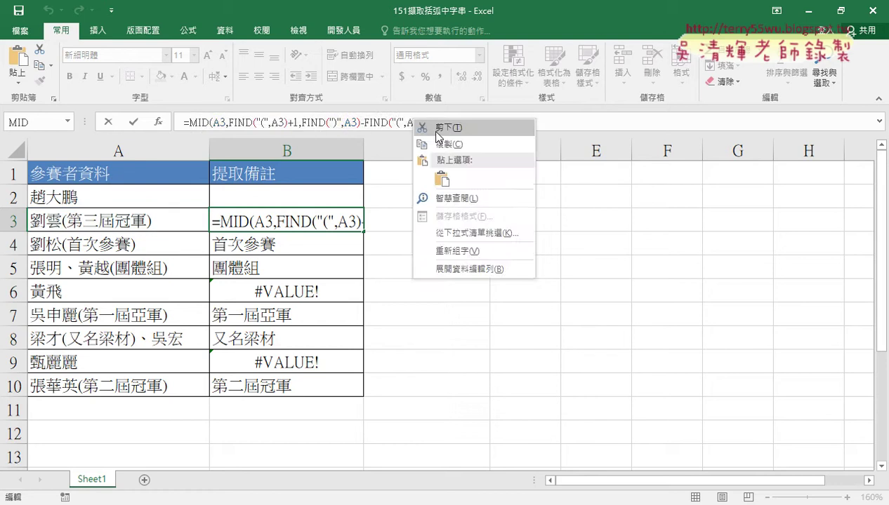
left_click(446, 128)
Choose IFERROR from the 邏輯 (Logical) function category
left_click(160, 122)
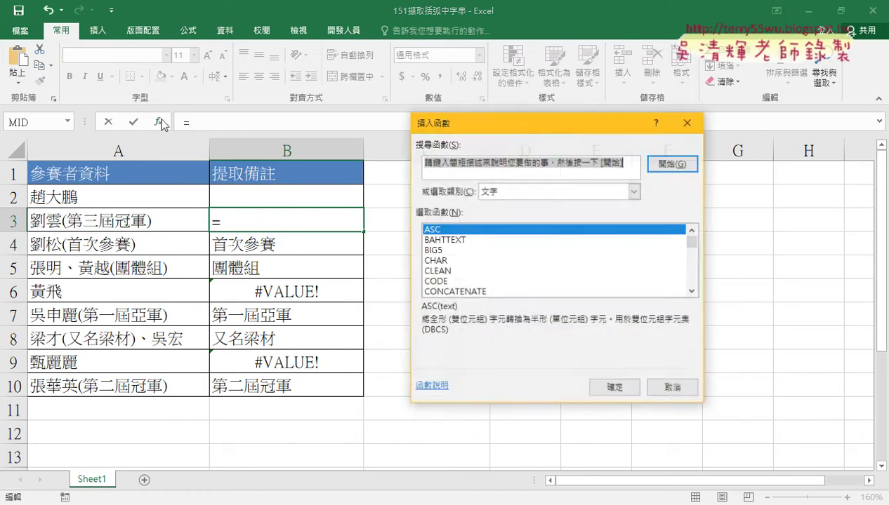
left_click(553, 192)
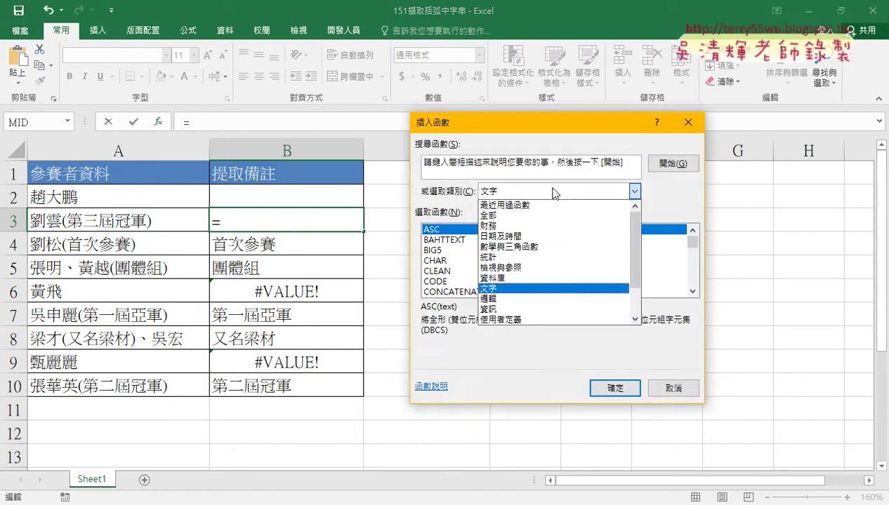
left_click(534, 299)
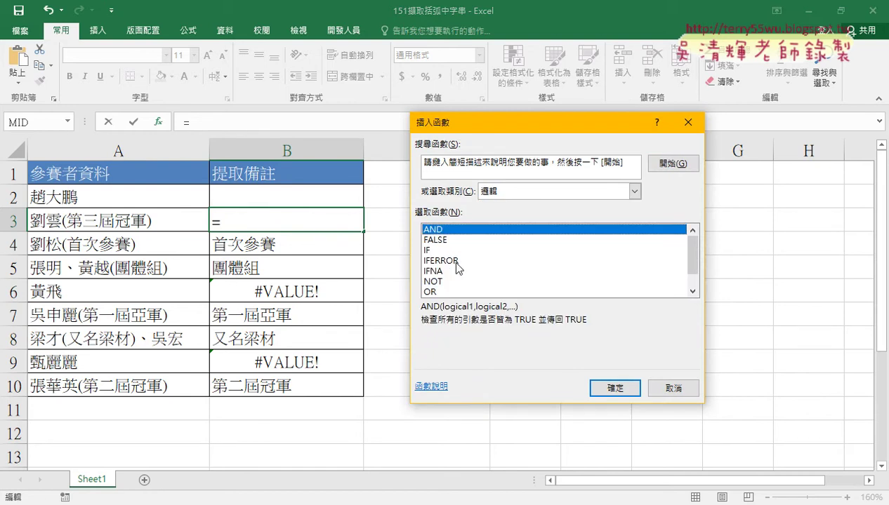
left_click(454, 261)
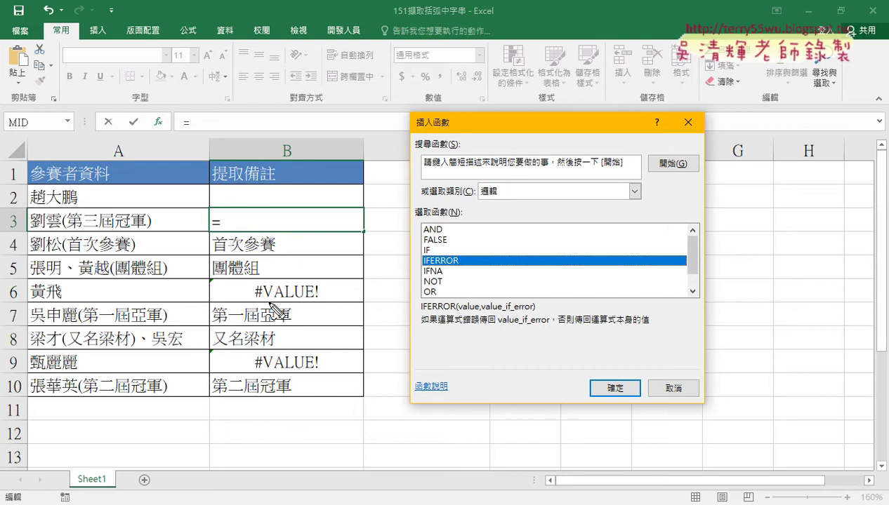
Mark up the IFERROR choice, clear the marks, and confirm IFERROR with 確定
left_click_drag(268, 302, 308, 301)
mouse_move(281, 273)
left_mouse_down()
mouse_move(288, 261)
mouse_move(333, 253)
mouse_move(337, 287)
mouse_move(356, 285)
mouse_move(361, 309)
mouse_move(371, 300)
mouse_move(325, 311)
left_mouse_up()
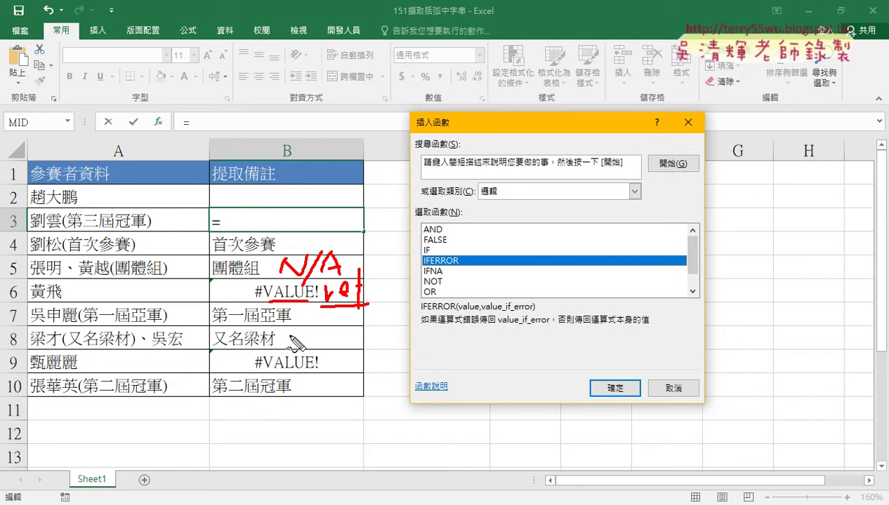
key("Escape")
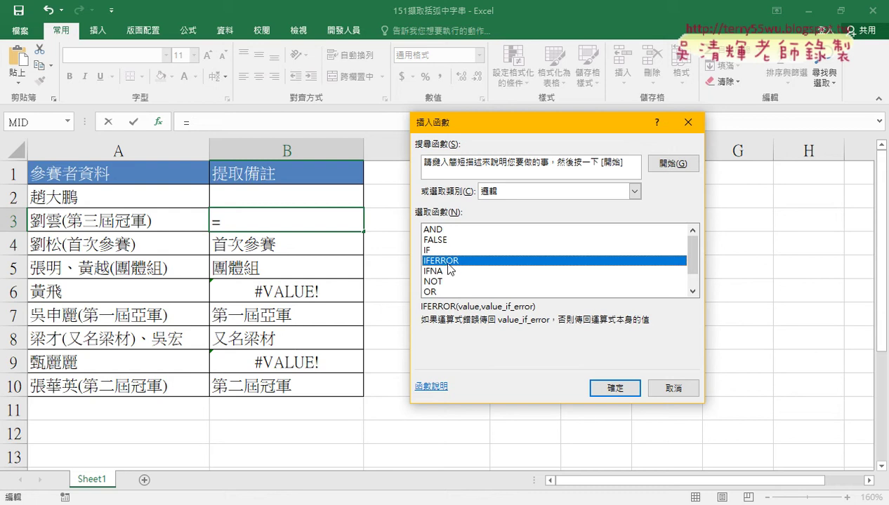
left_click(615, 388)
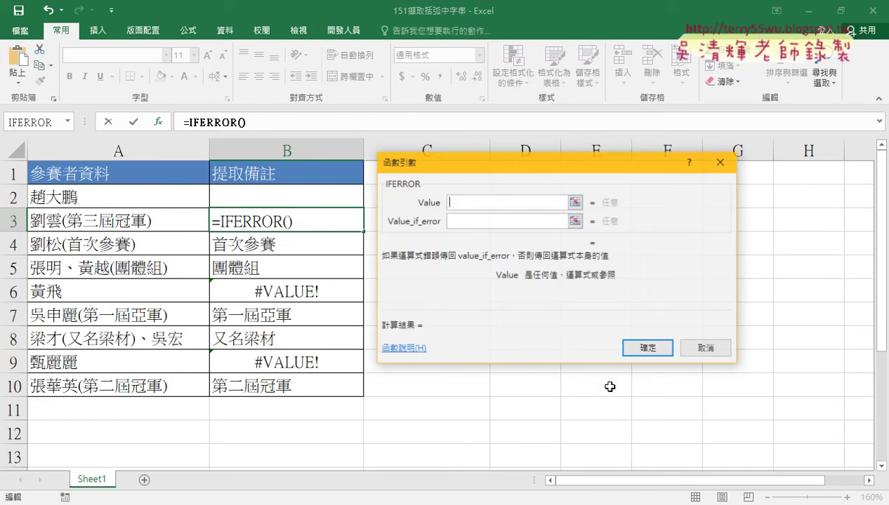
Paste the MID/FIND formula into IFERROR's Value argument
right_click(461, 203)
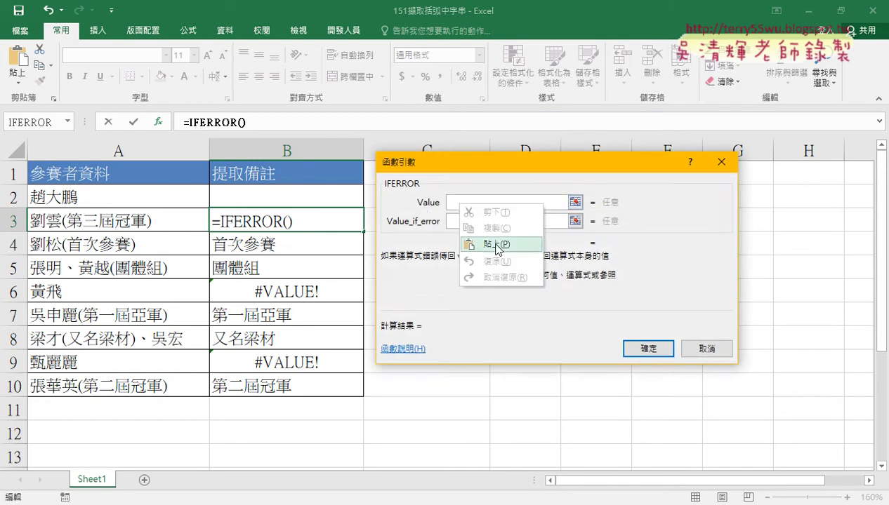
left_click(492, 242)
left_click_drag(525, 203, 394, 202)
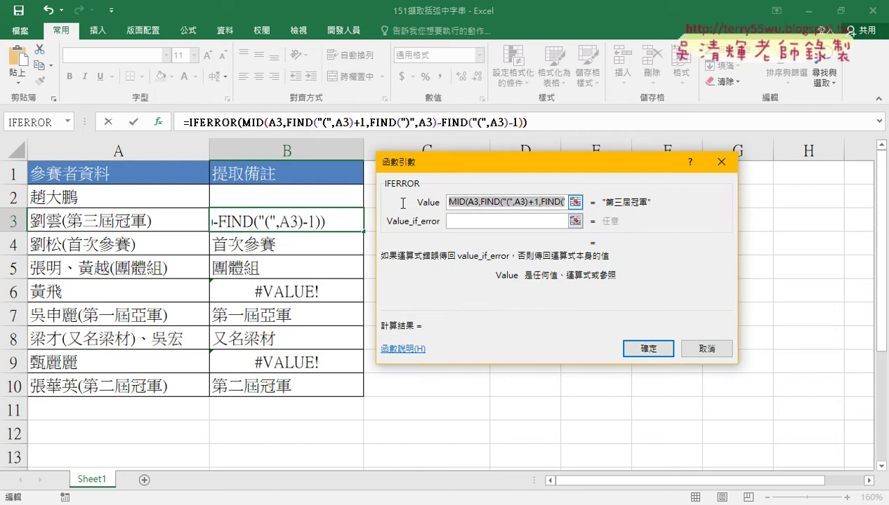
left_click(458, 203)
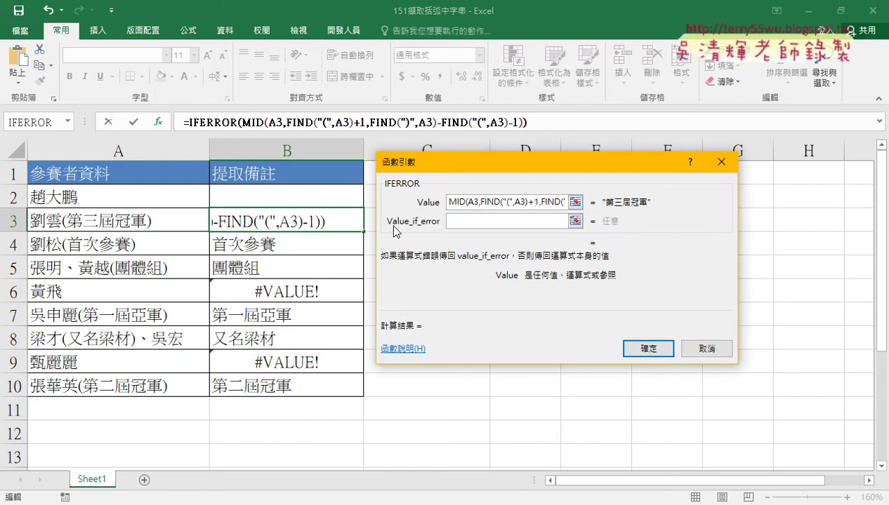
Set Value_if_error to "" and commit the IFERROR formula into B3
left_click(461, 223)
type("\"")
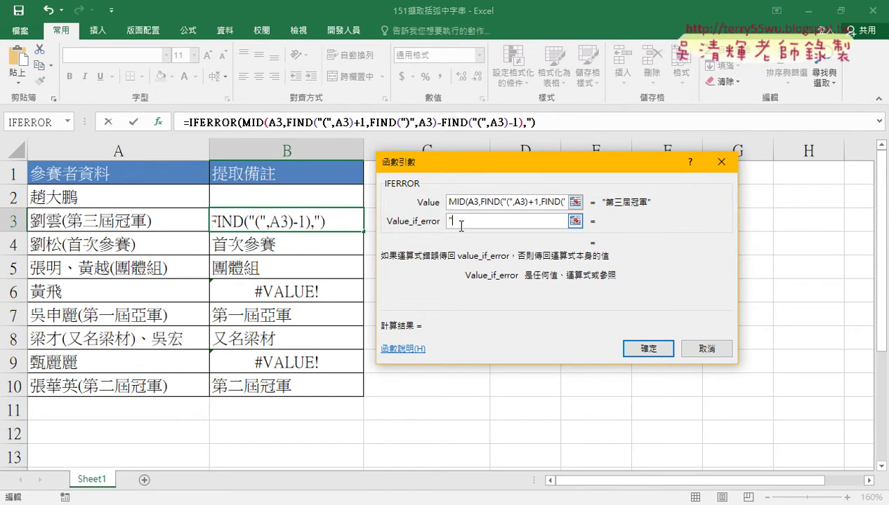
type("\"")
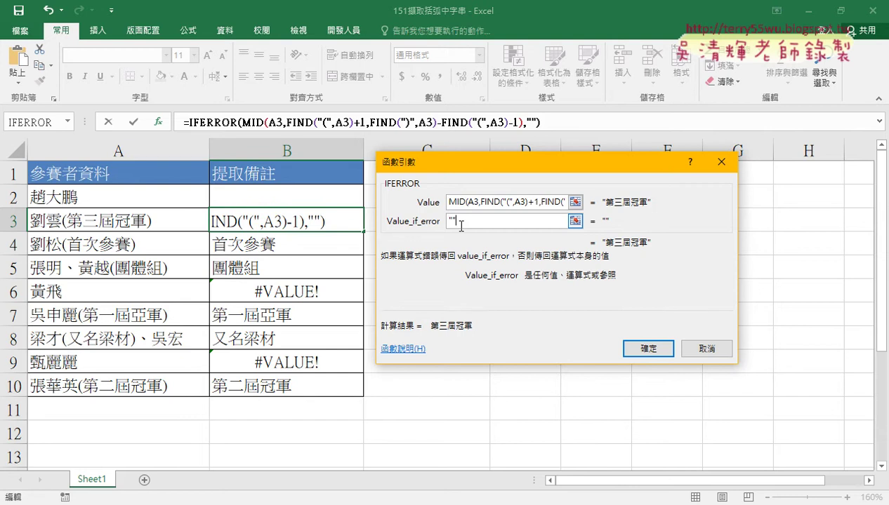
left_click_drag(454, 221, 435, 226)
left_click_drag(254, 307, 292, 306)
mouse_move(465, 242)
left_mouse_down()
mouse_move(319, 270)
mouse_move(335, 276)
left_mouse_up()
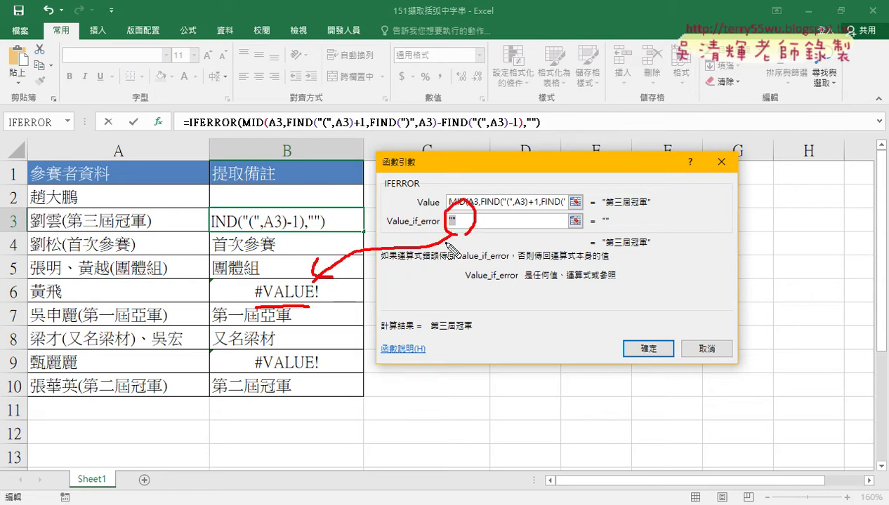
key("Escape")
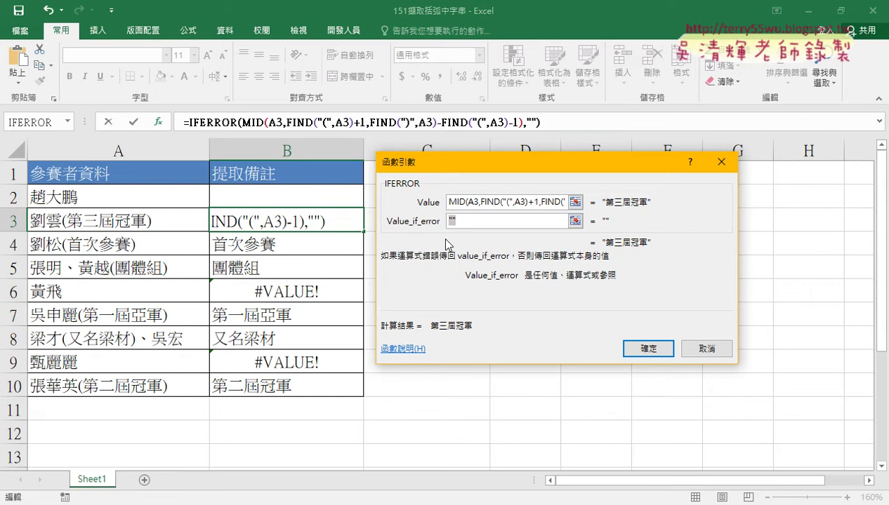
left_click(632, 350)
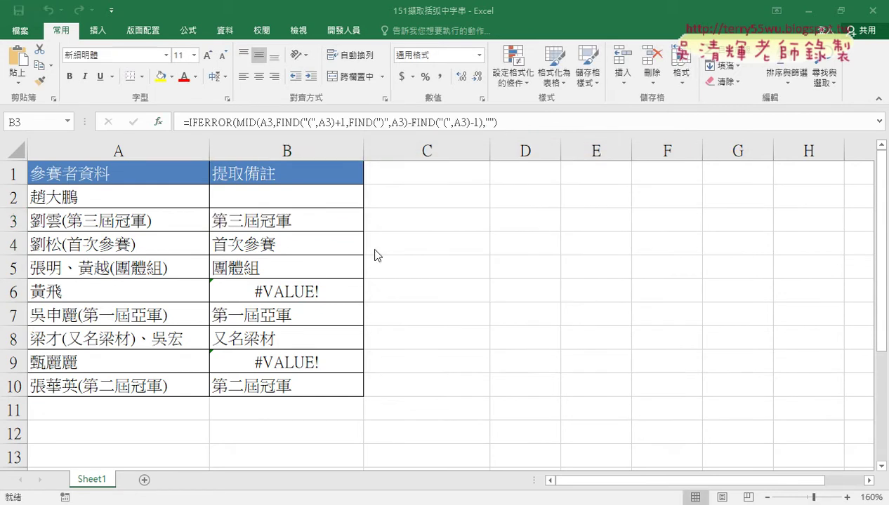
Fill the IFERROR formula down to B10 and up into B2
left_click_drag(363, 232, 363, 395)
left_click(344, 218)
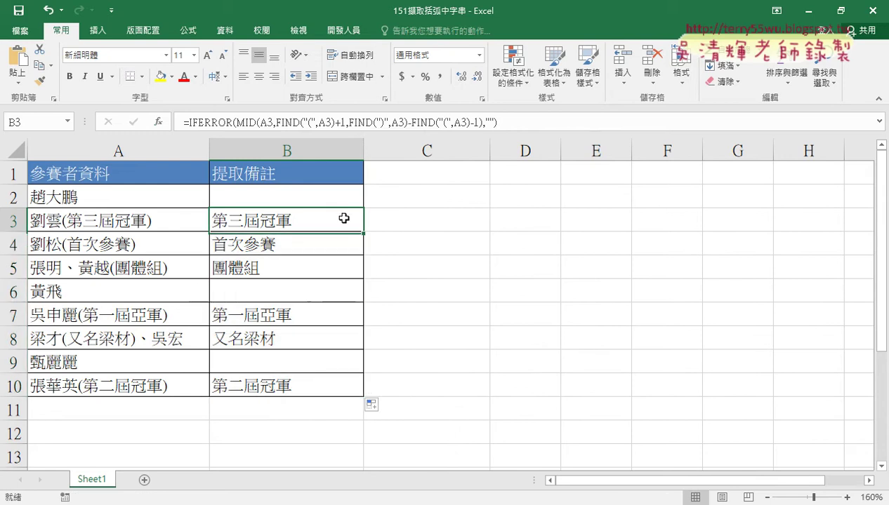
left_click_drag(363, 232, 363, 190)
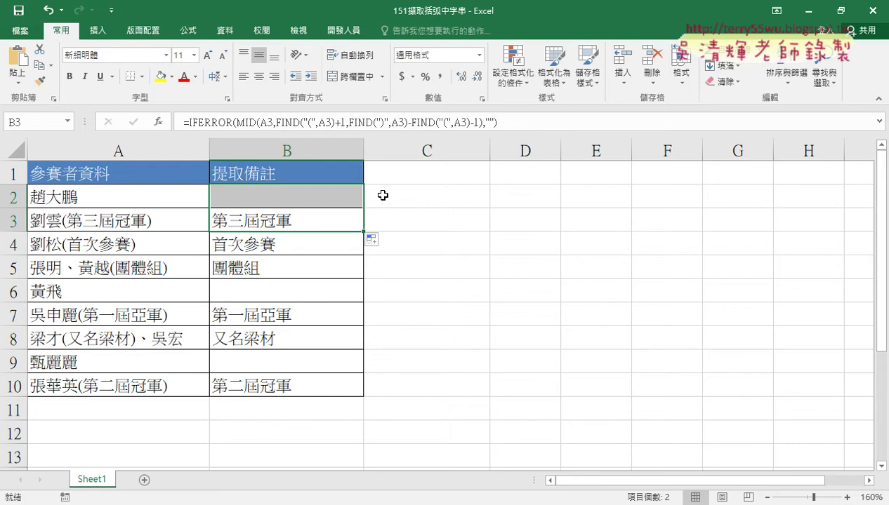
left_click(318, 197)
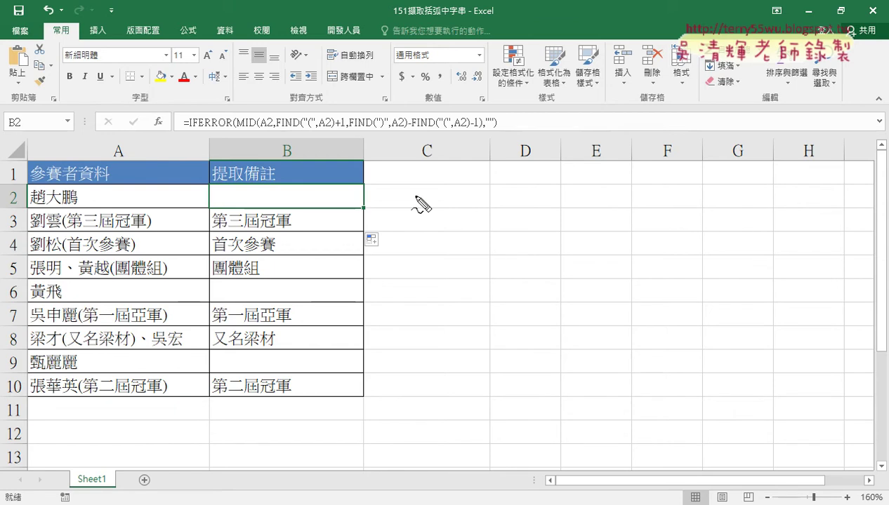
left_click_drag(414, 191, 417, 230)
left_click_drag(416, 197, 516, 230)
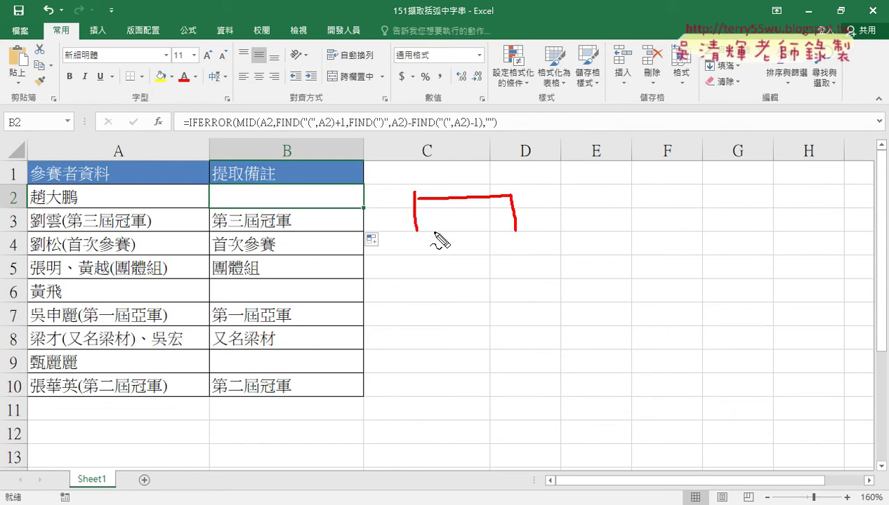
left_click_drag(427, 228, 507, 228)
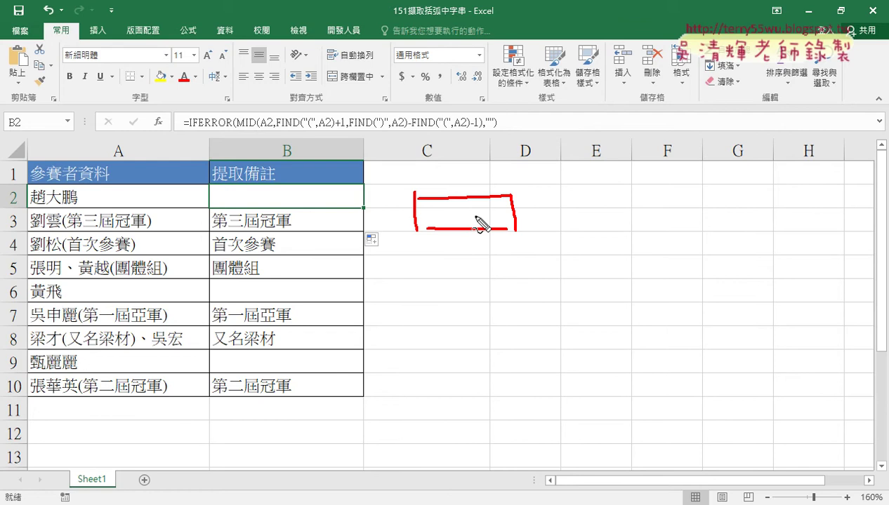
left_click_drag(176, 132, 477, 129)
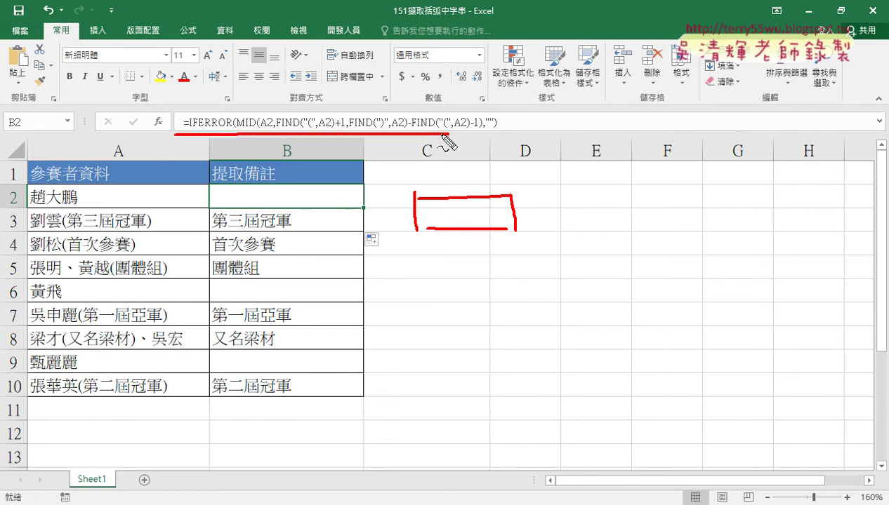
mouse_move(307, 138)
left_mouse_down()
mouse_move(277, 187)
mouse_move(292, 180)
mouse_move(283, 385)
mouse_move(289, 383)
mouse_move(281, 384)
left_mouse_up()
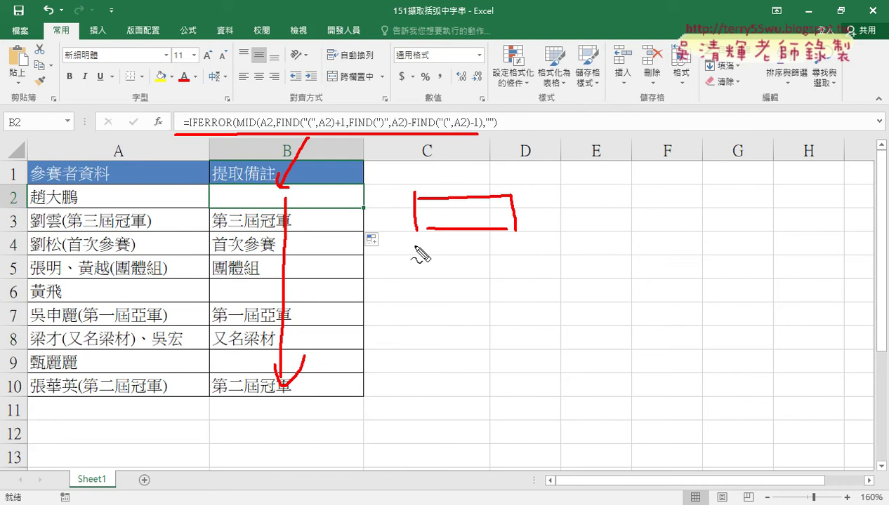
left_click_drag(416, 249, 420, 284)
mouse_move(416, 246)
left_mouse_down()
mouse_move(520, 277)
mouse_move(417, 283)
left_mouse_up()
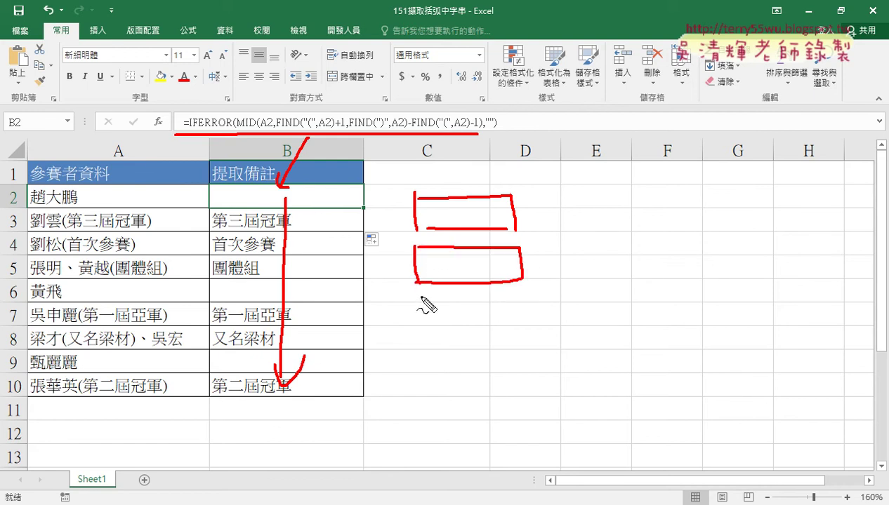
mouse_move(421, 298)
left_mouse_down()
mouse_move(421, 330)
mouse_move(509, 298)
mouse_move(521, 335)
mouse_move(422, 332)
left_mouse_up()
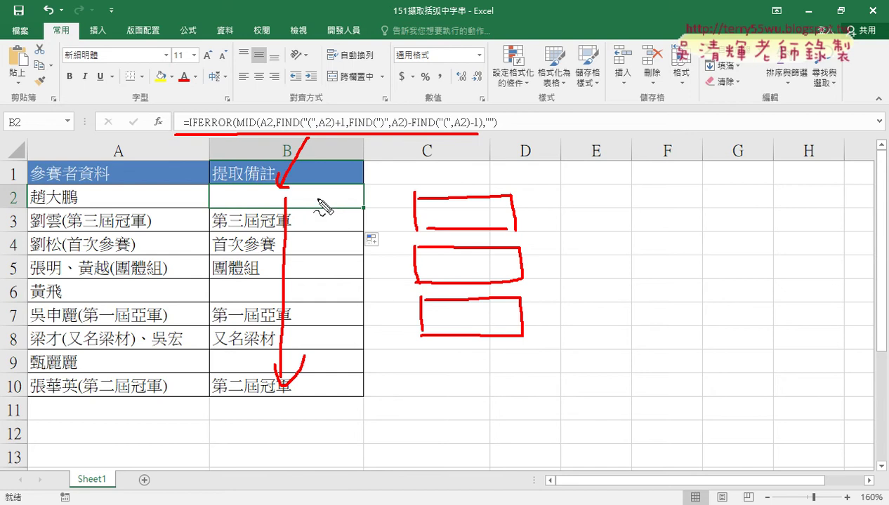
mouse_move(162, 111)
left_mouse_down()
mouse_move(172, 134)
mouse_move(161, 132)
left_mouse_up()
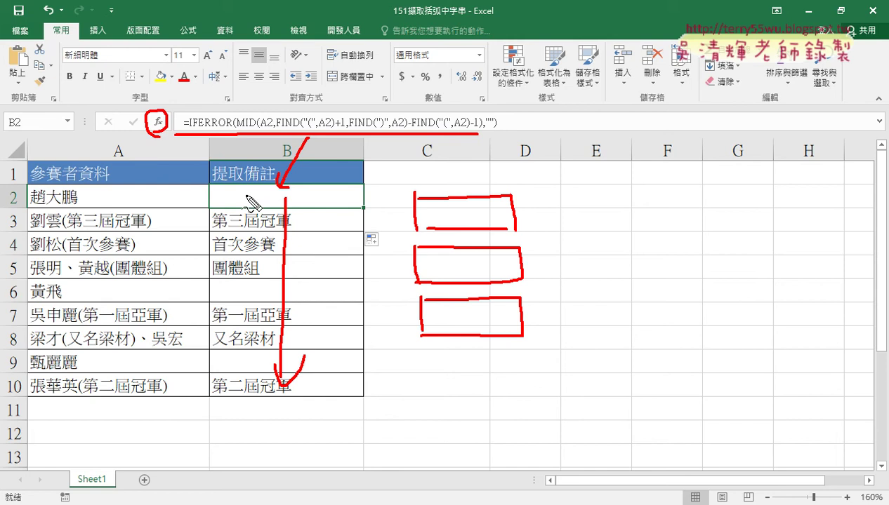
left_click_drag(228, 227, 285, 241)
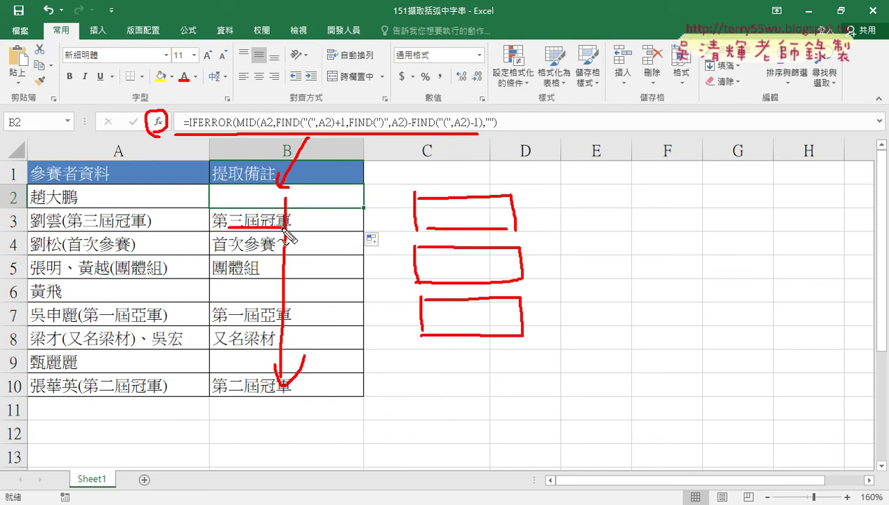
left_click_drag(221, 202, 261, 200)
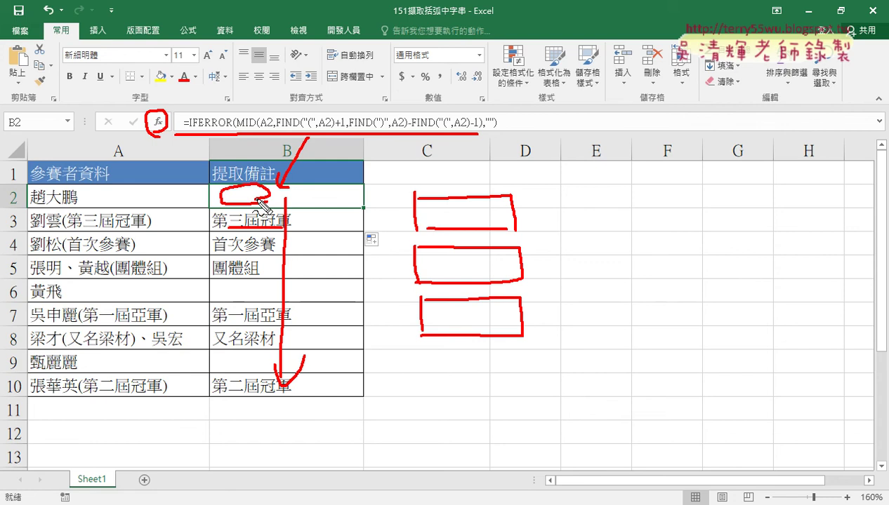